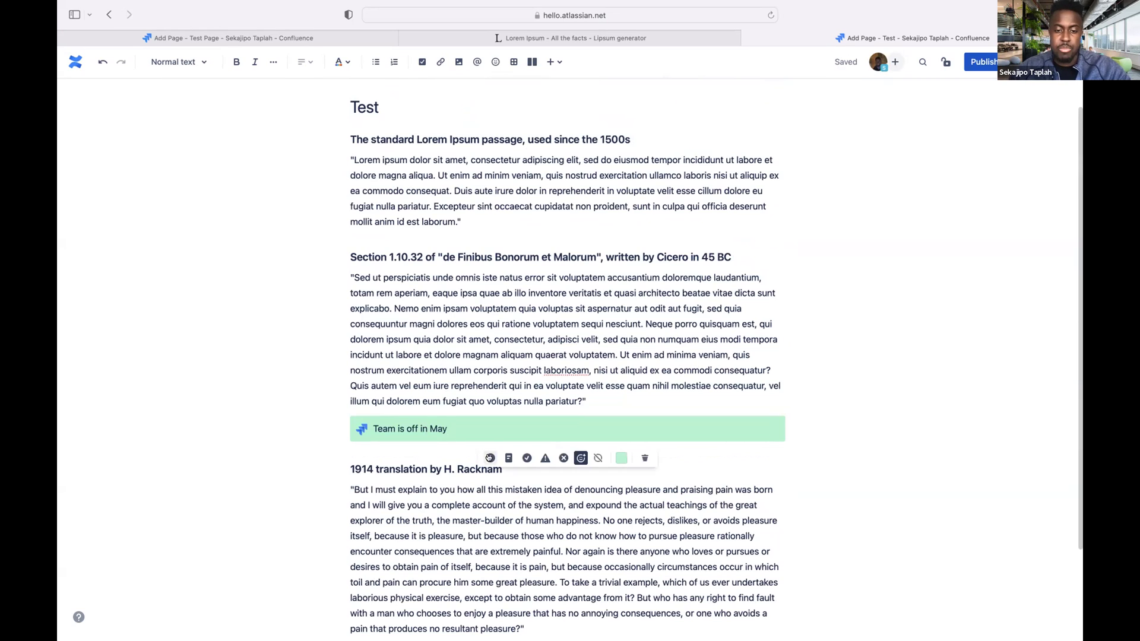
# Try the Info and Note styles, then make 'Team is off in May' a green Success panel, leaving emoji and colour unchanged
pyautogui.click(490, 458)
pyautogui.click(509, 458)
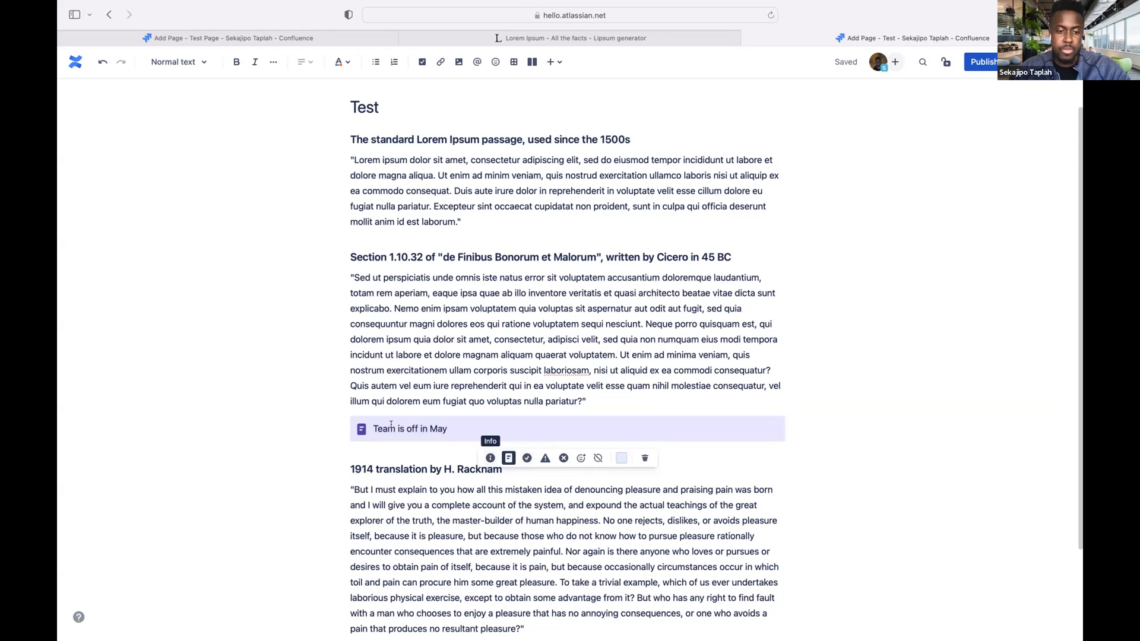
pyautogui.click(526, 458)
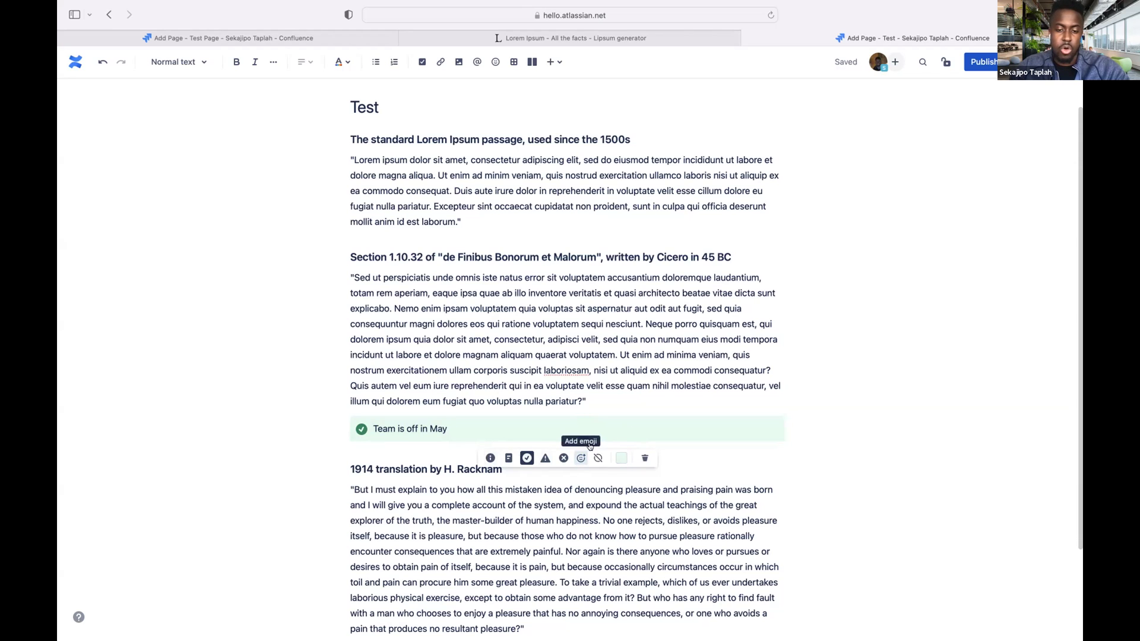
pyautogui.click(580, 458)
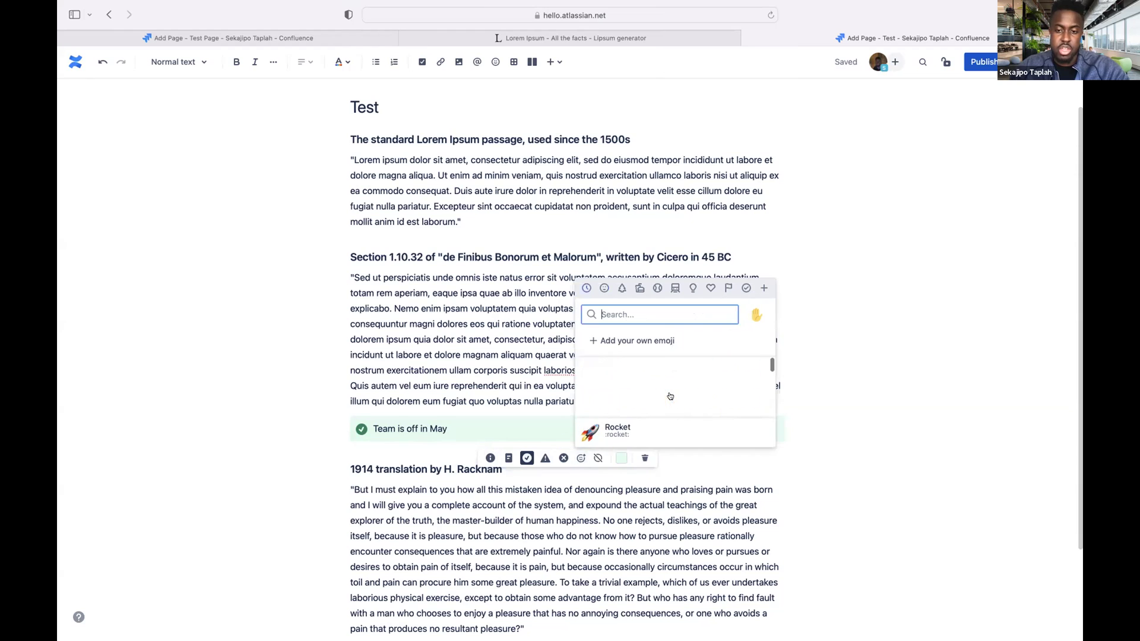
pyautogui.click(621, 458)
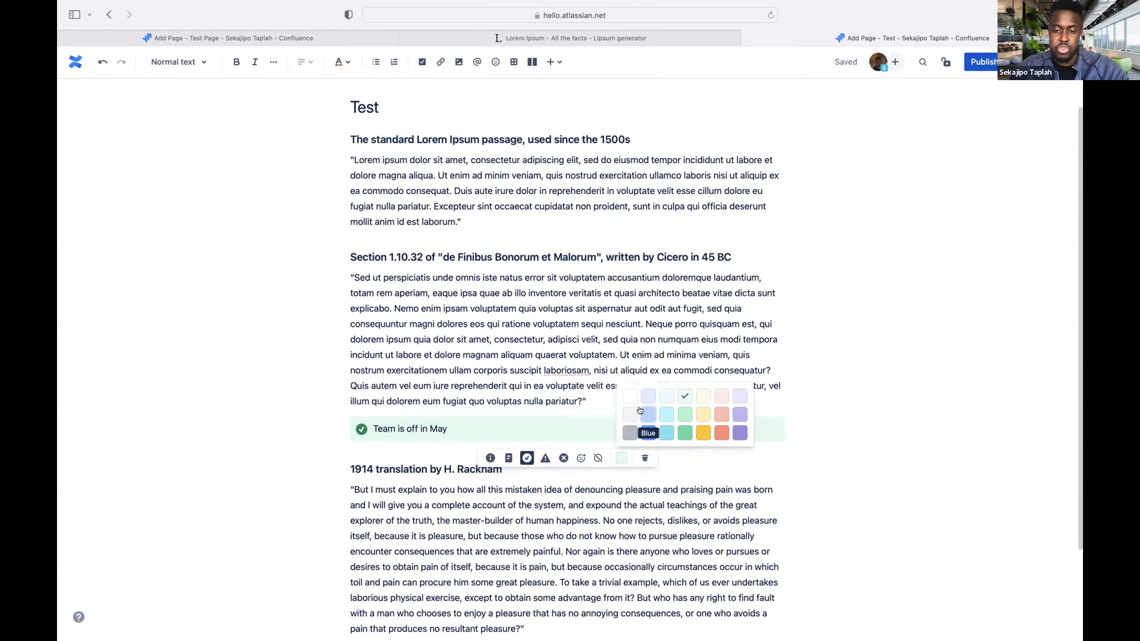
pyautogui.click(665, 292)
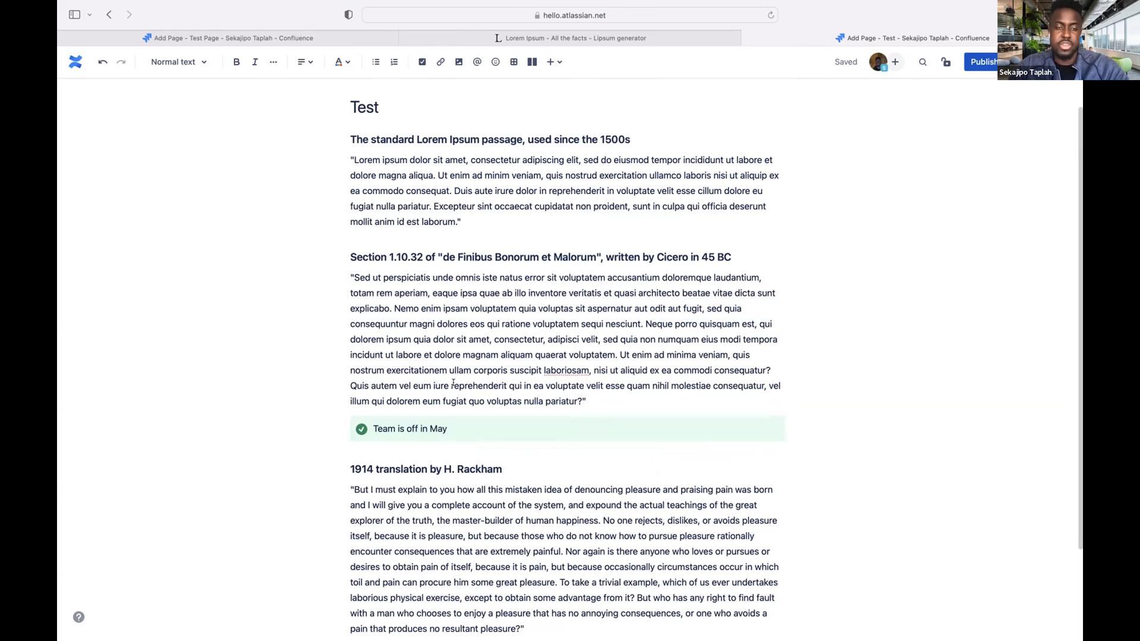
# Scroll down the Test page before moving to the Page Status blog post
pyautogui.scroll(-2, 362, 416)
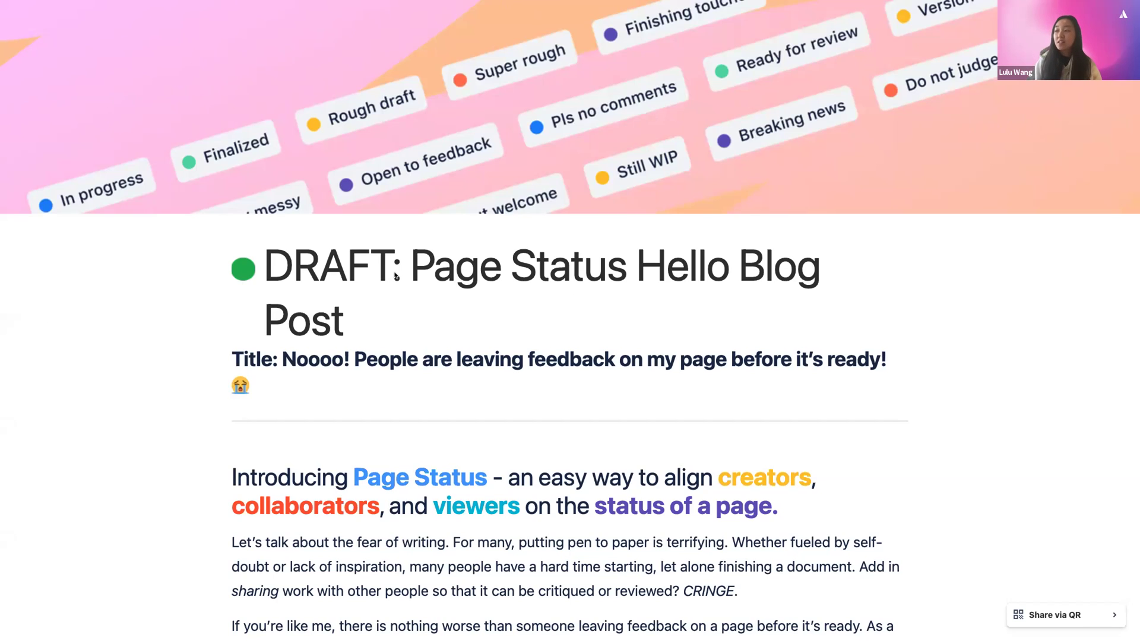
# Read through the opening of the 'Page Status Hello Blog Post' introduction
pyautogui.scroll(-5, 425, 283)
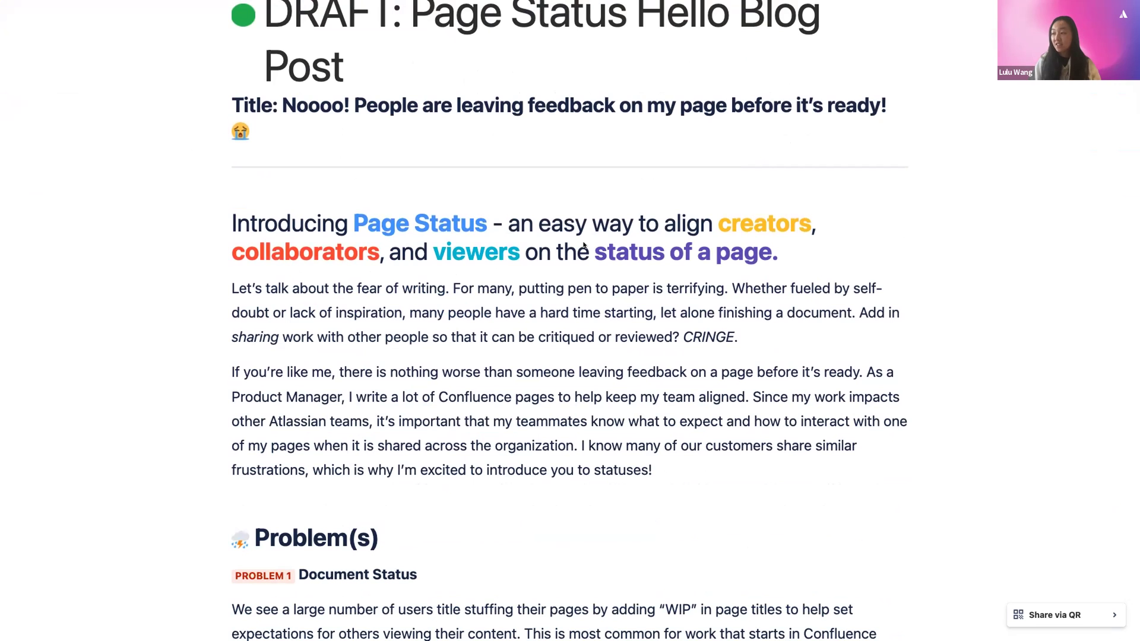
pyautogui.scroll(-3, 445, 254)
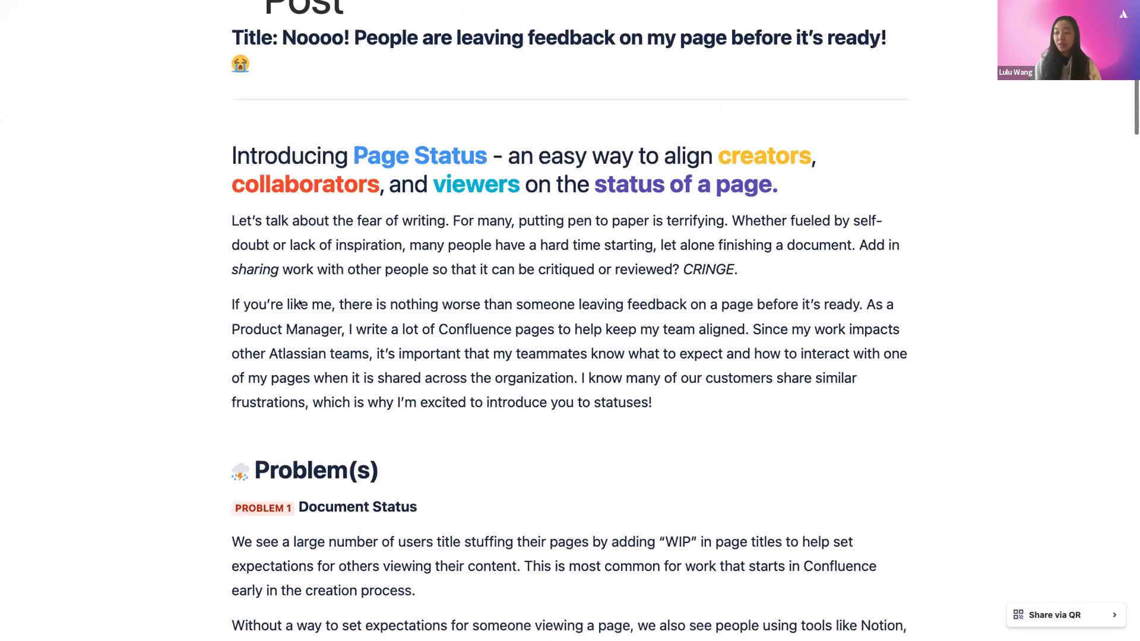
pyautogui.scroll(-1, 356, 404)
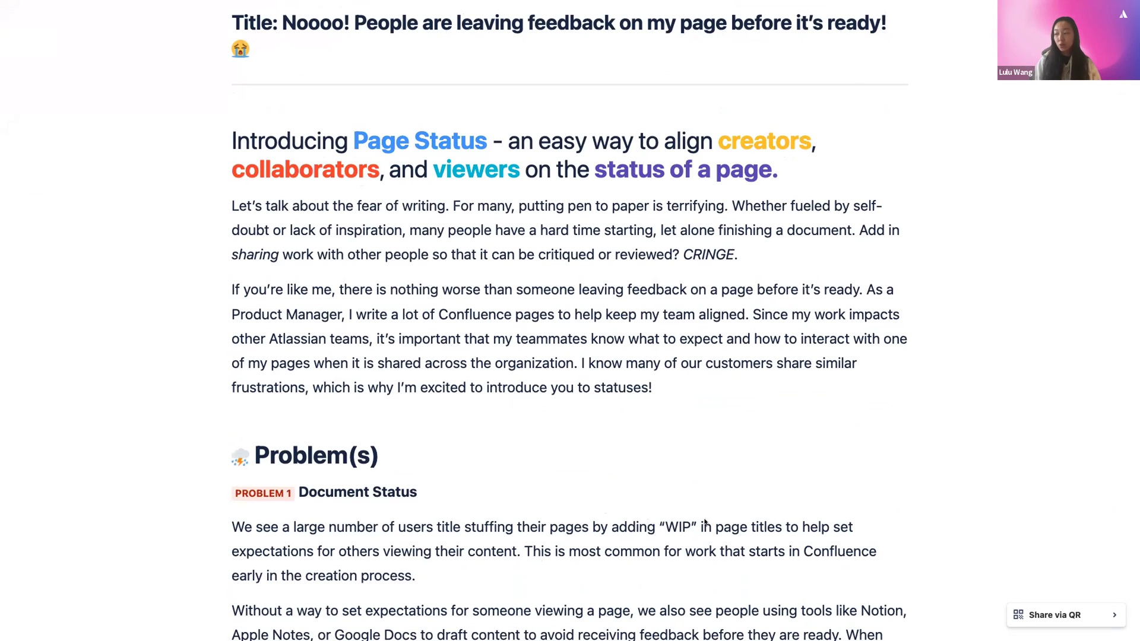
pyautogui.scroll(-5, 631, 459)
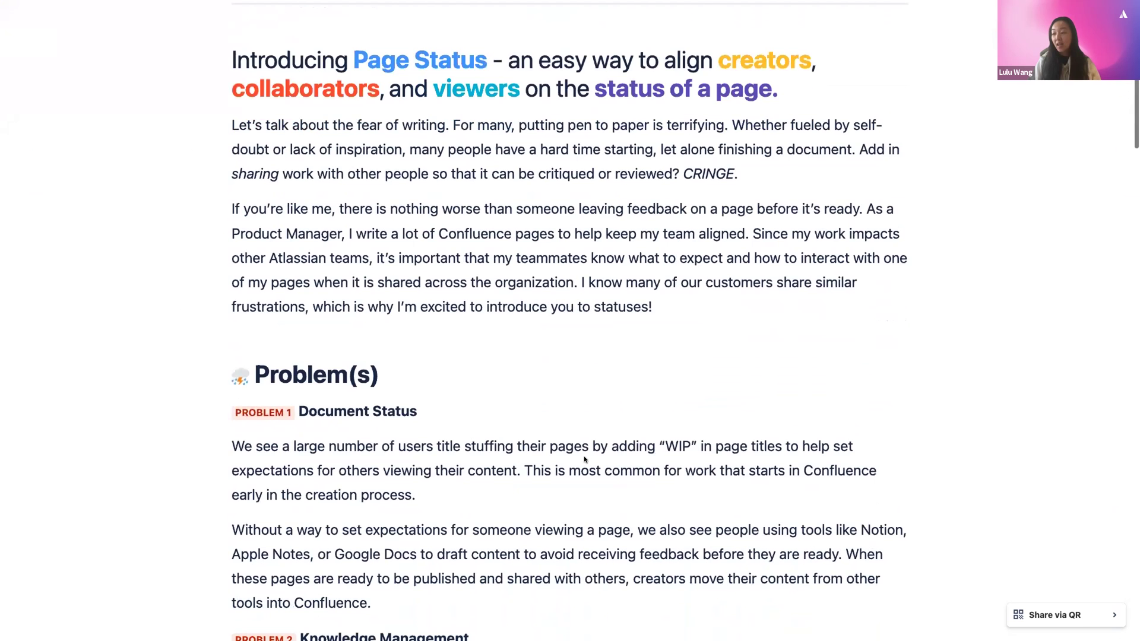
pyautogui.scroll(-10, 493, 388)
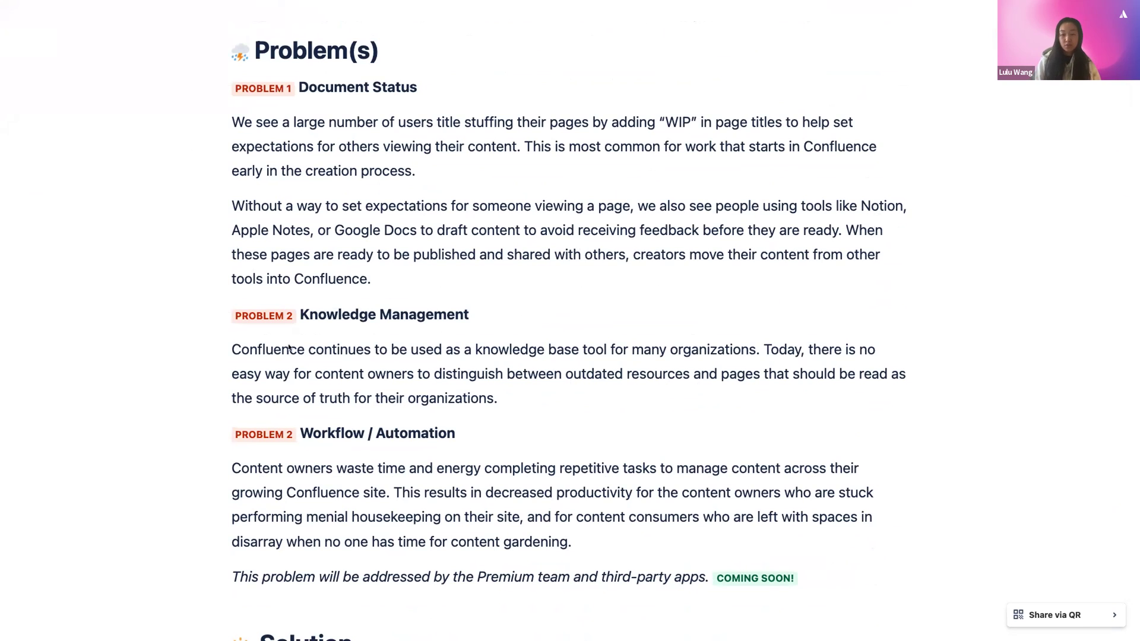
pyautogui.scroll(-1, 254, 285)
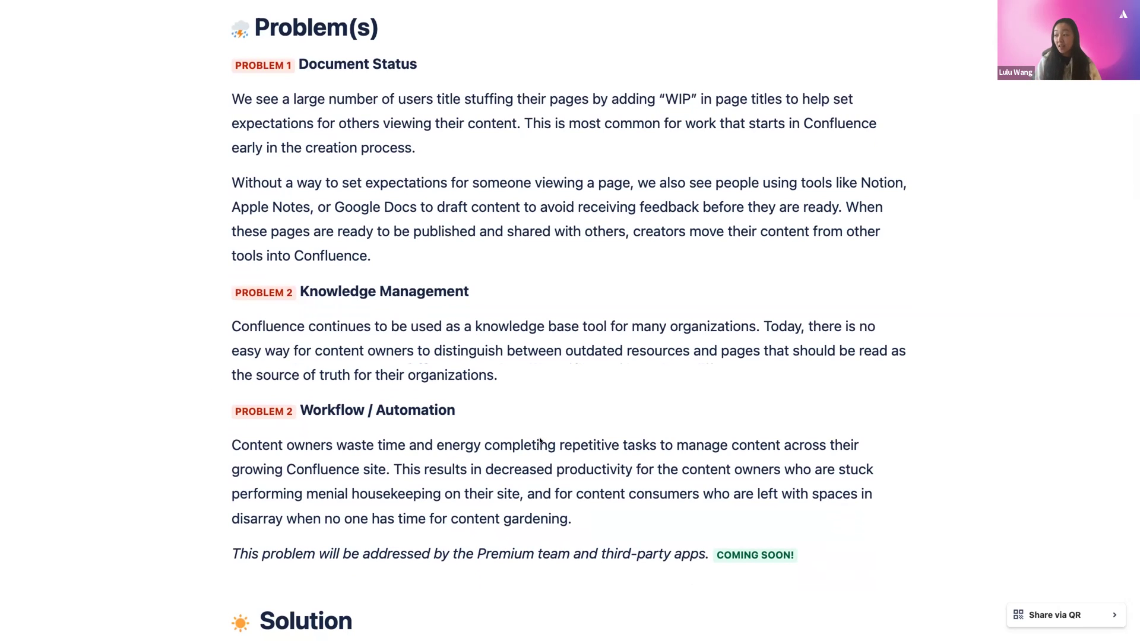
pyautogui.scroll(-1, 397, 401)
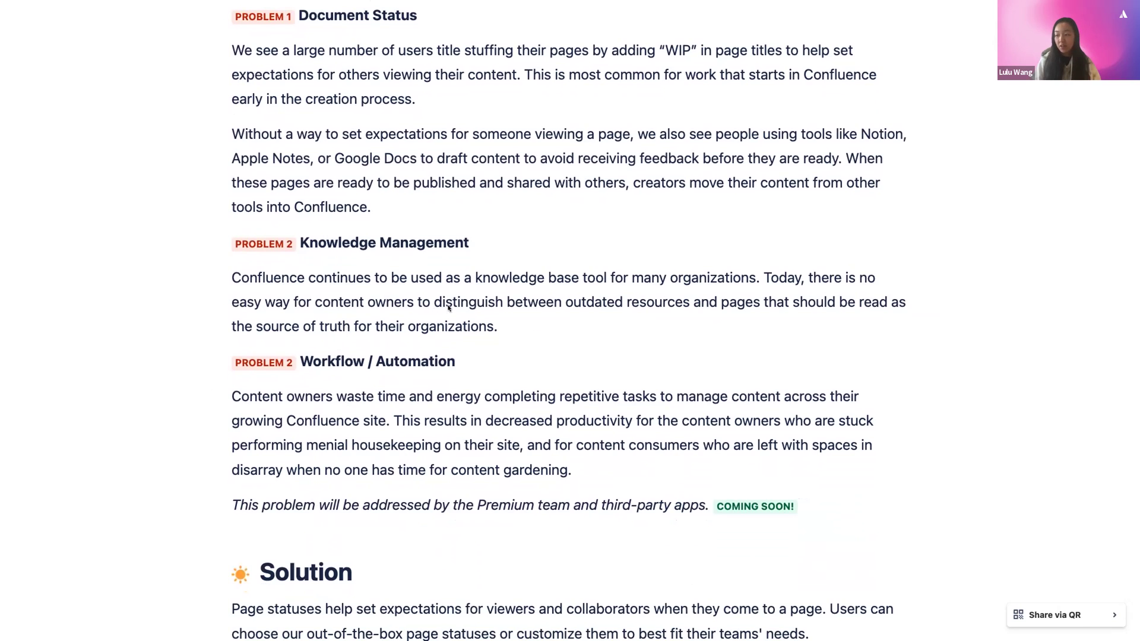
pyautogui.scroll(-10, 434, 308)
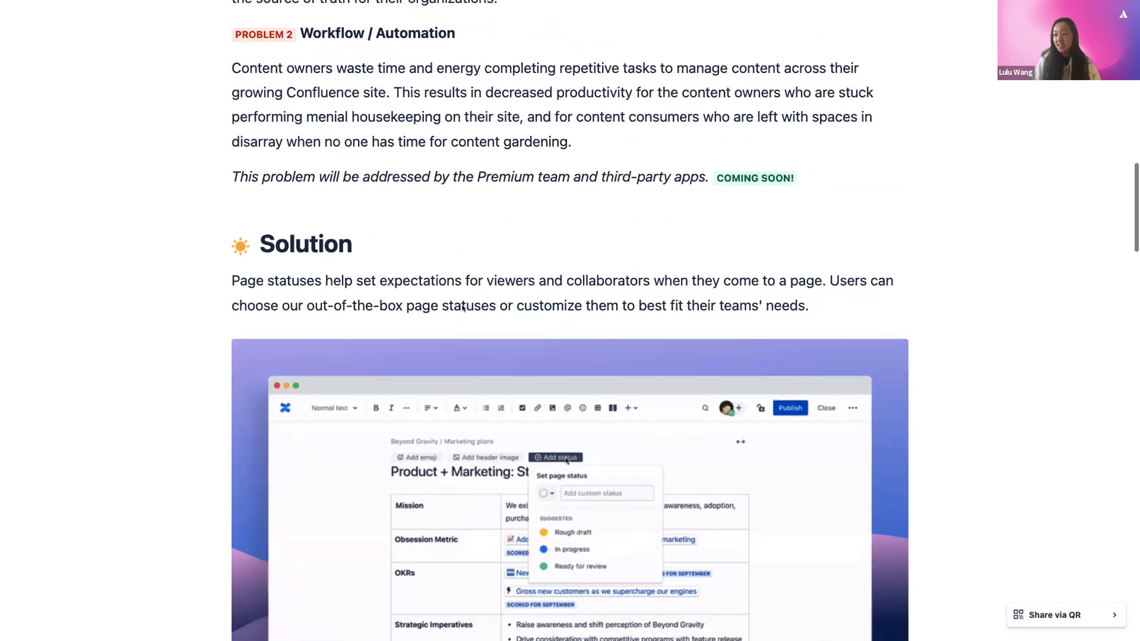
pyautogui.scroll(-4, 462, 308)
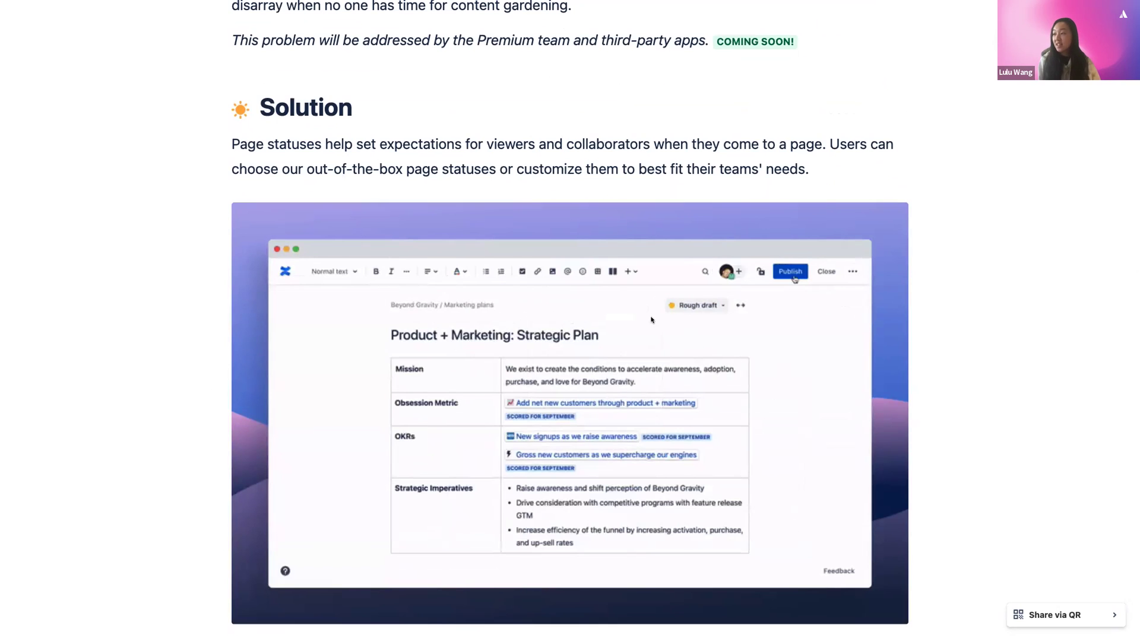
# Continue to the space status section, then exit Chrome full-screen
pyautogui.scroll(-8, 658, 294)
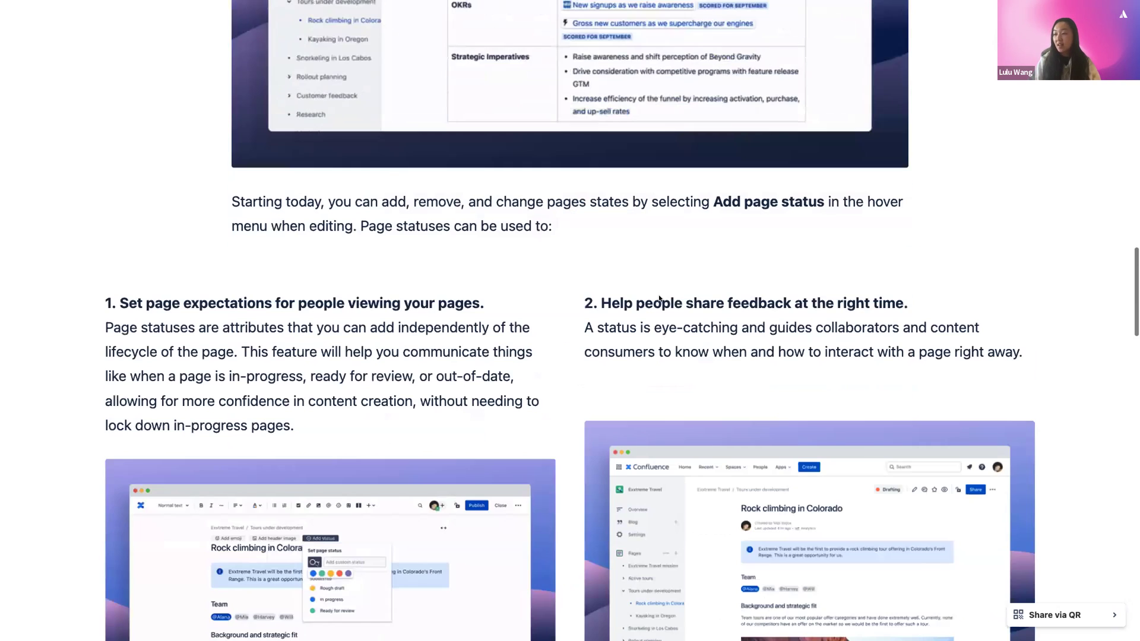
pyautogui.scroll(-2, 659, 298)
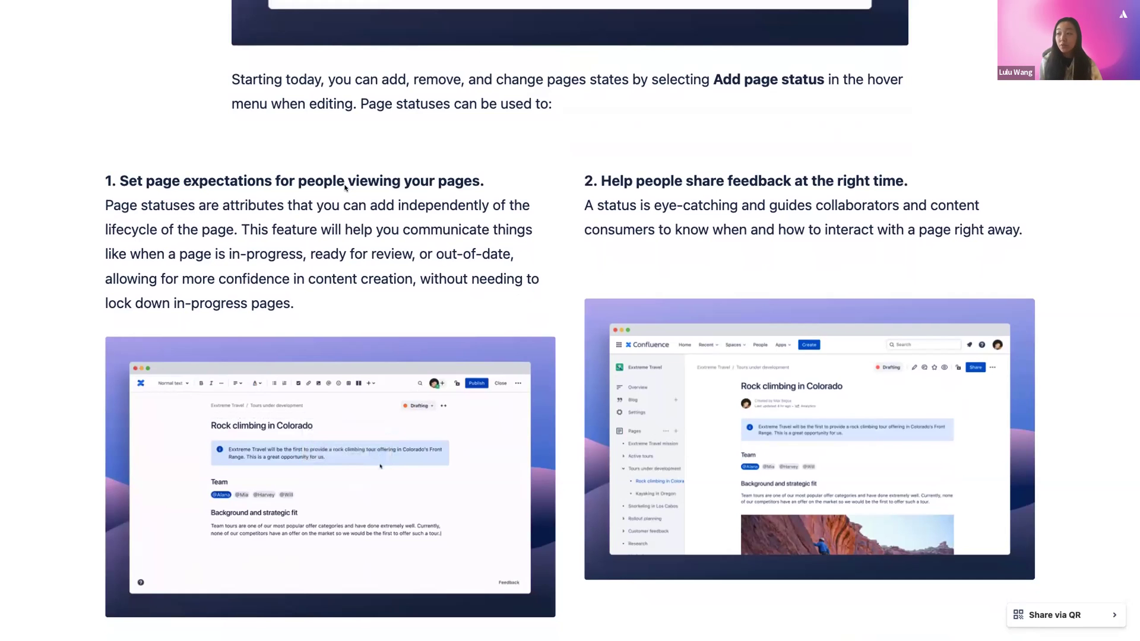
pyautogui.scroll(-1, 356, 207)
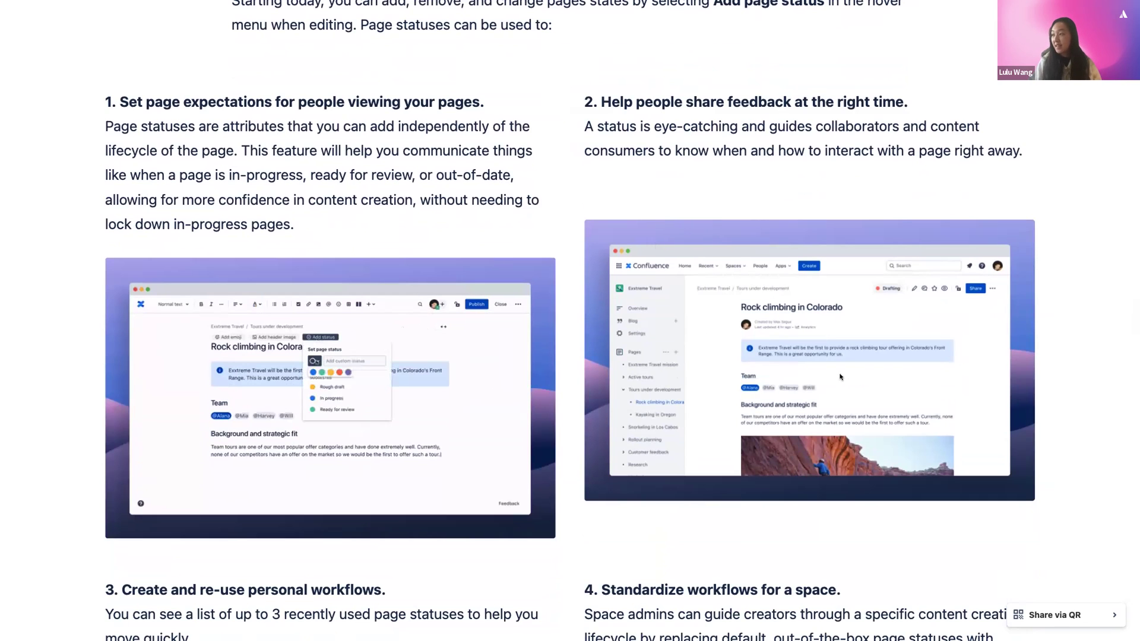
pyautogui.scroll(-1, 877, 310)
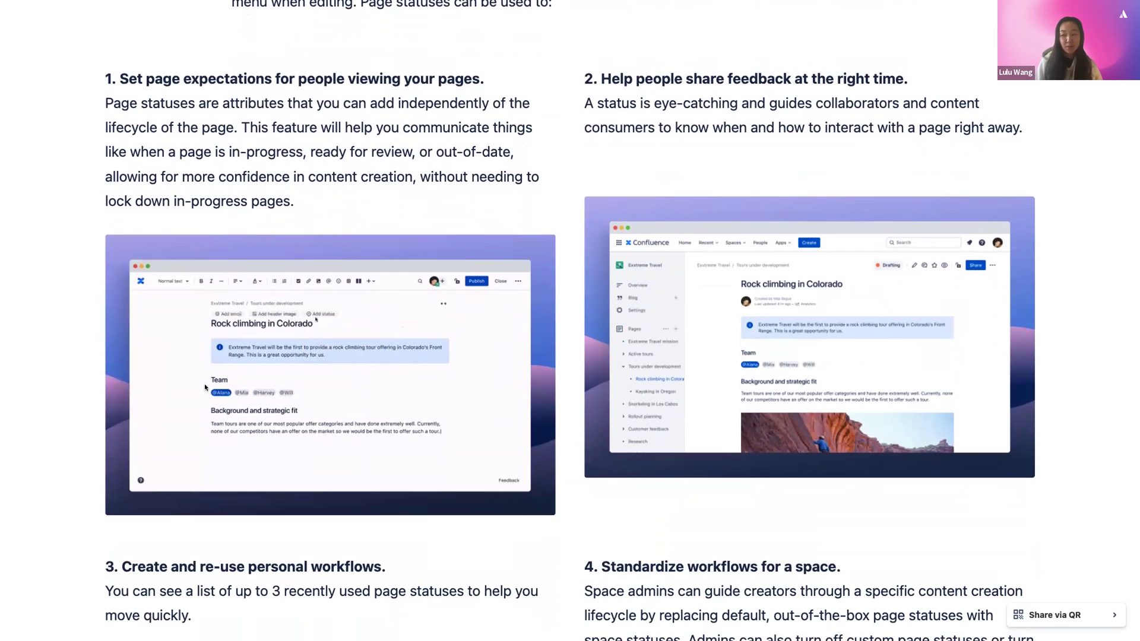
pyautogui.scroll(-3, 204, 380)
pyautogui.scroll(-5, 204, 379)
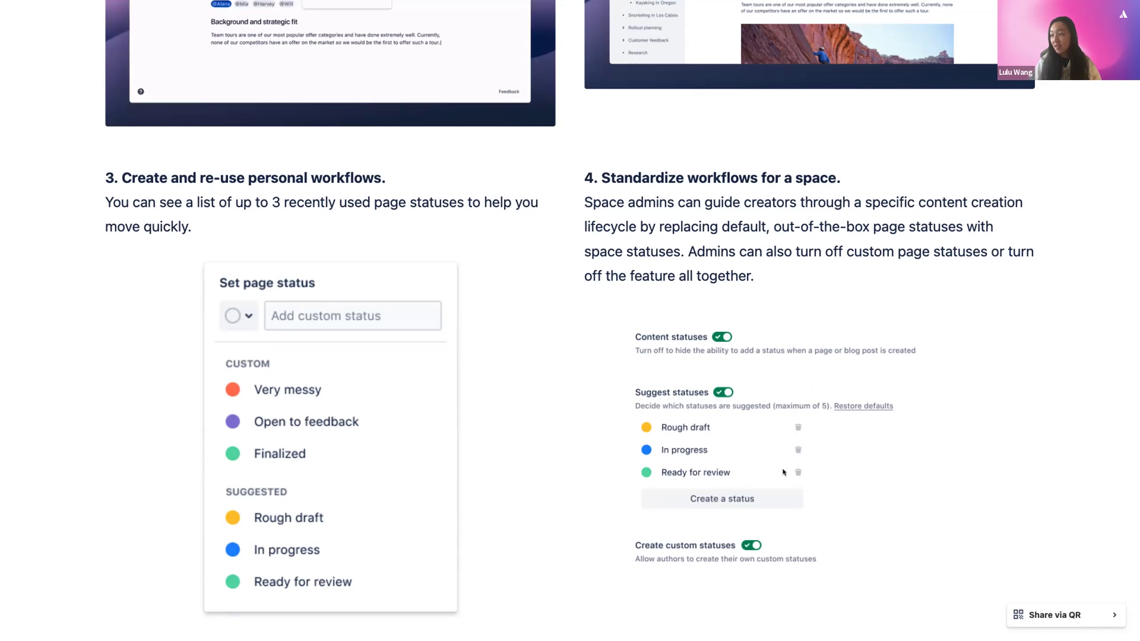
pyautogui.scroll(-3, 765, 433)
pyautogui.scroll(2, 623, 356)
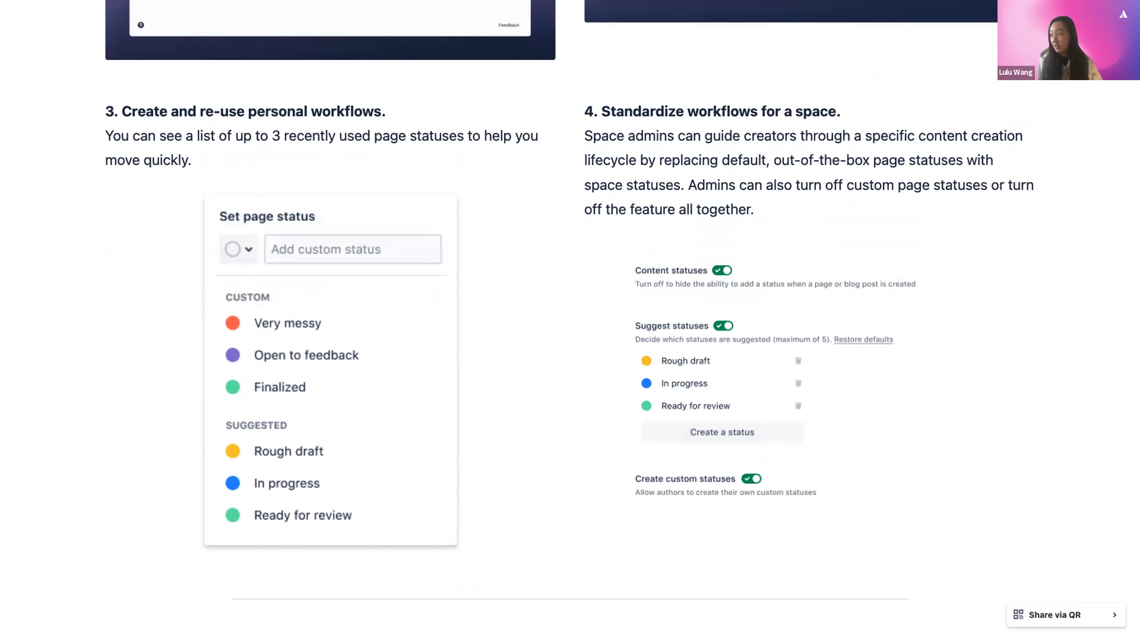
pyautogui.press('super+Tab')
pyautogui.press('ctrl+super+f')
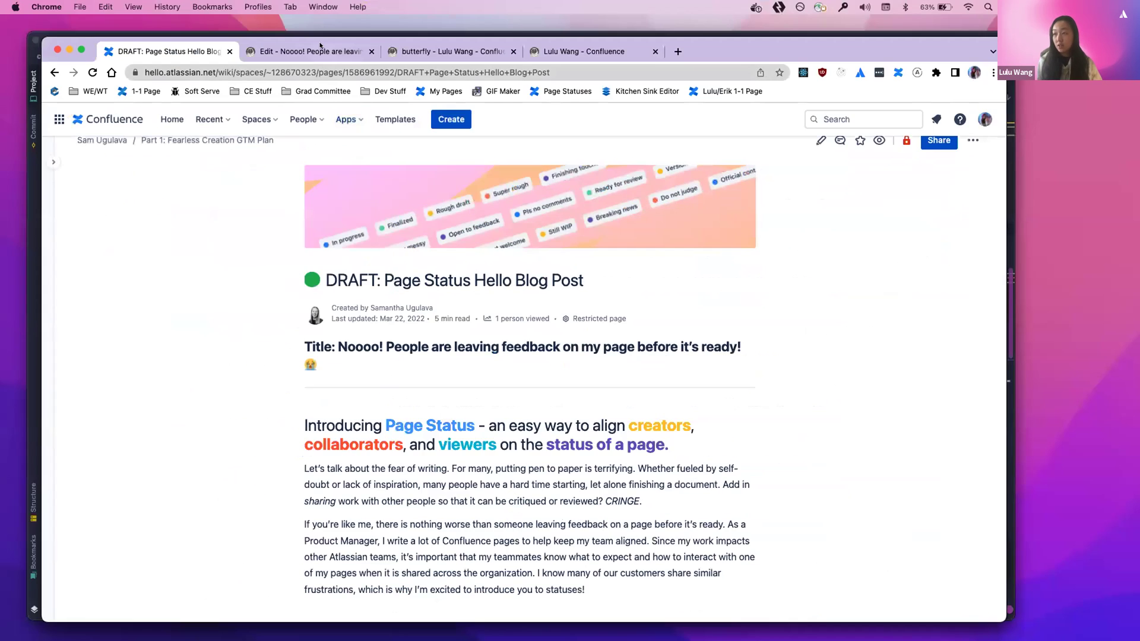
# Discard a trial purple custom status 'asdfsafdasf' and give the edited page the Rough draft status
pyautogui.click(320, 49)
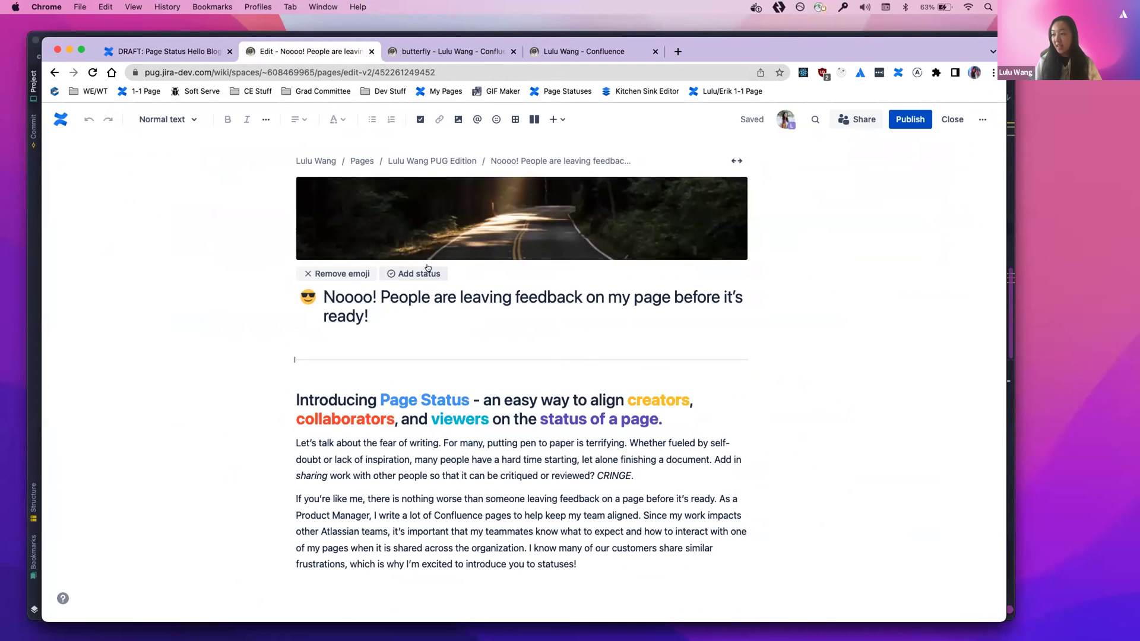
pyautogui.click(426, 273)
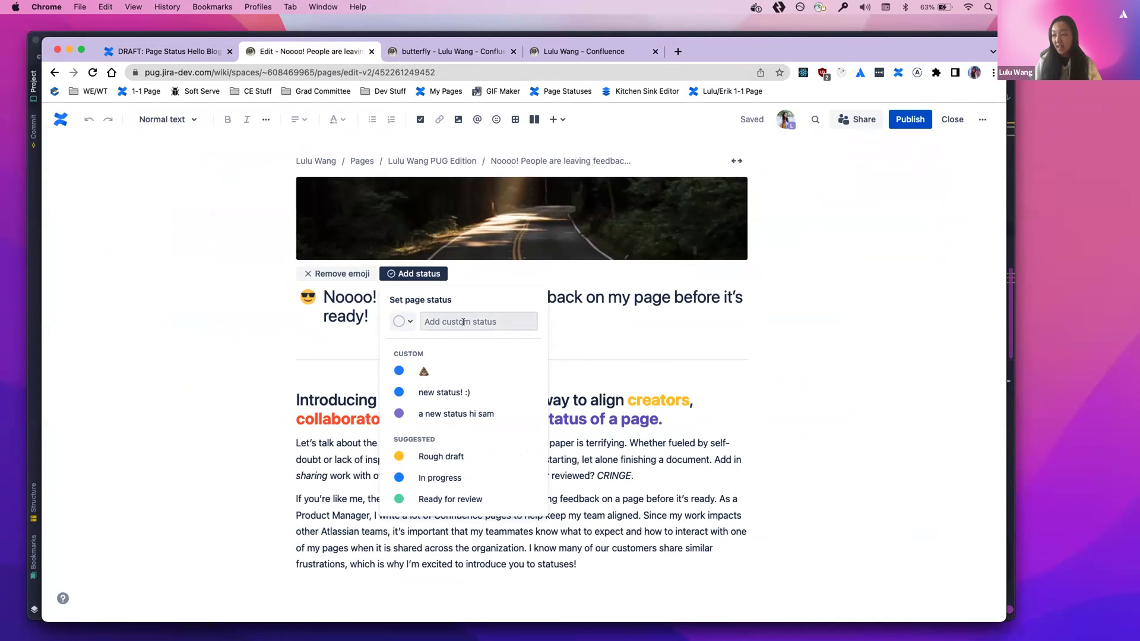
pyautogui.click(463, 321)
pyautogui.write('asdfsafdasf')
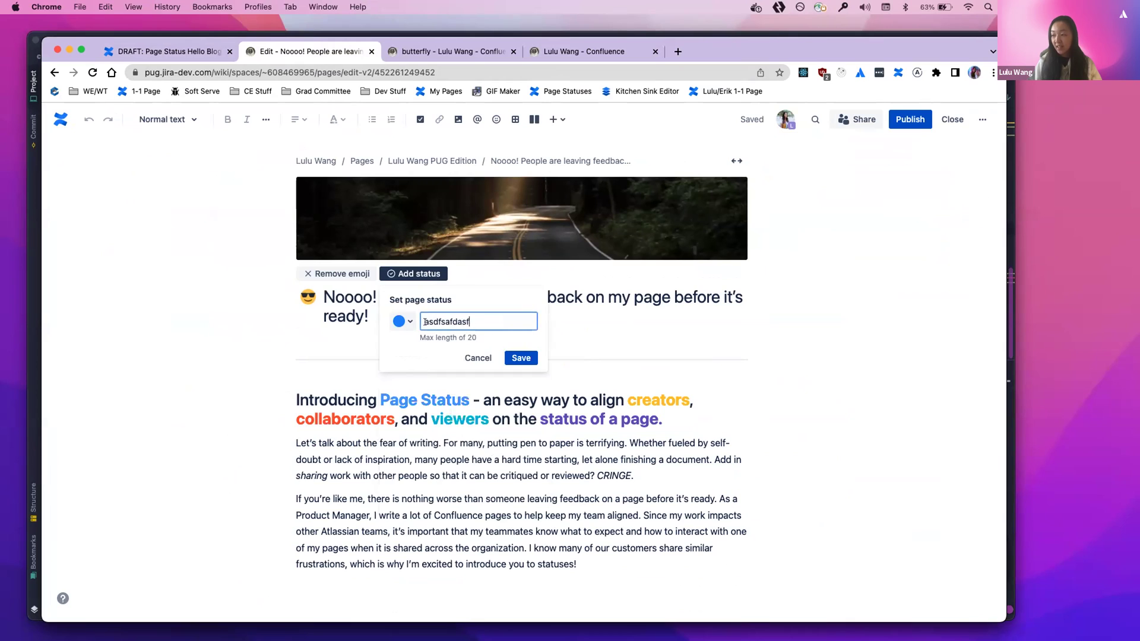
pyautogui.click(408, 321)
pyautogui.click(469, 343)
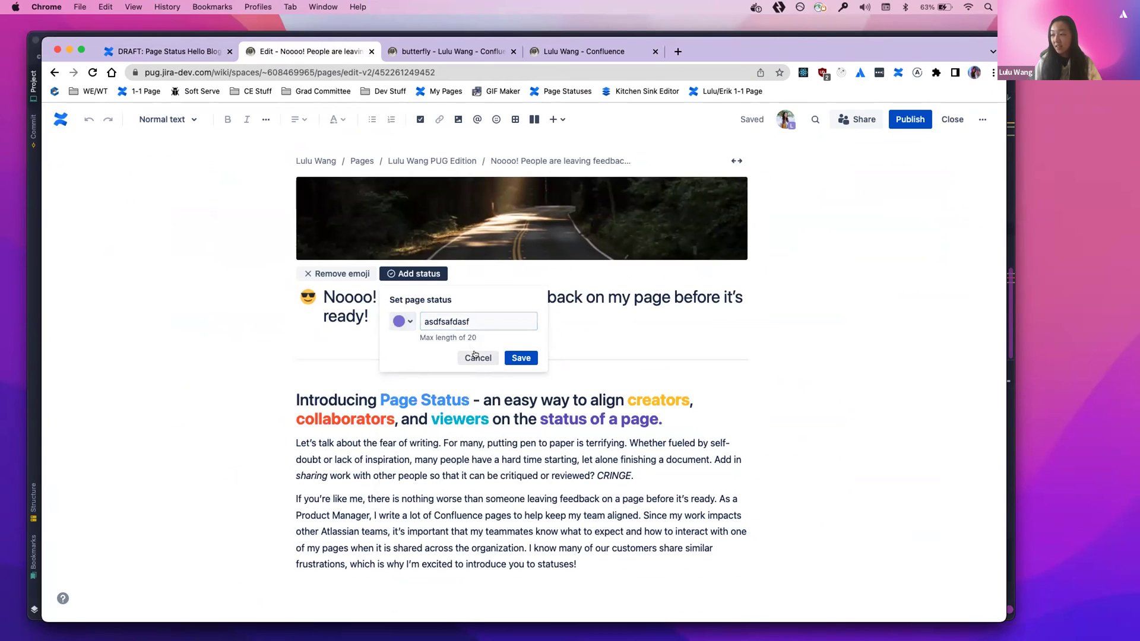
pyautogui.click(478, 358)
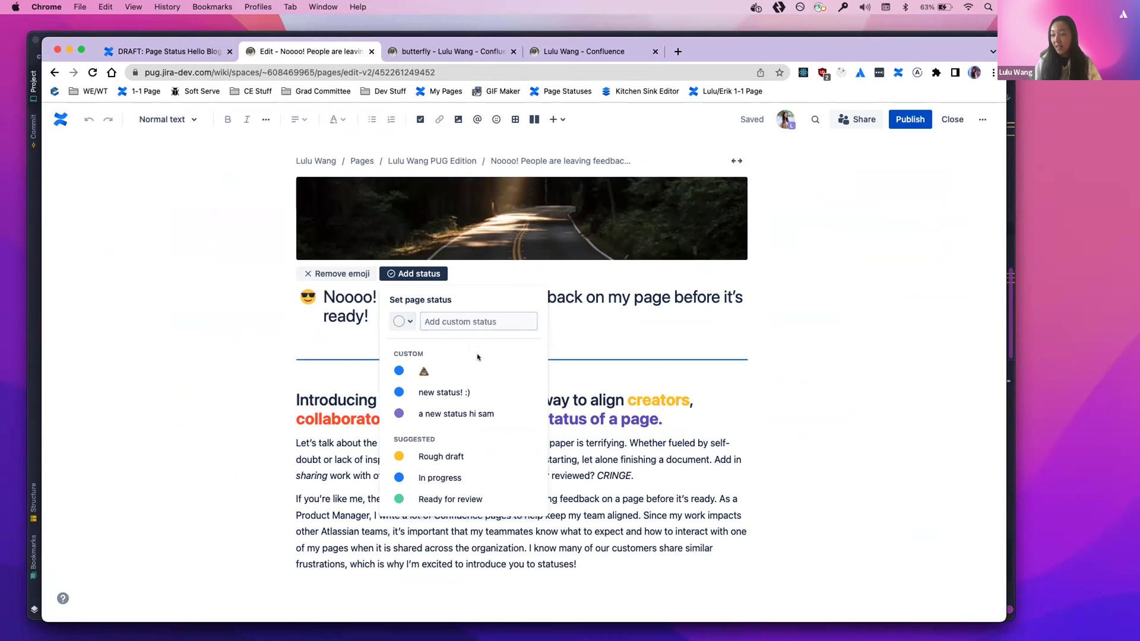
pyautogui.click(469, 455)
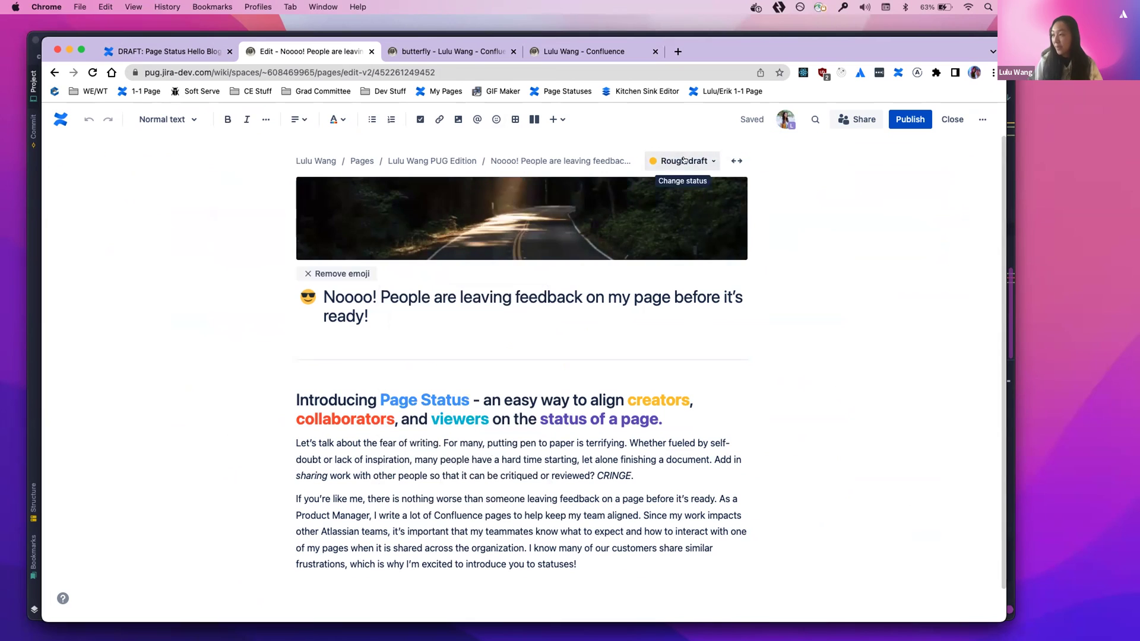
pyautogui.click(439, 52)
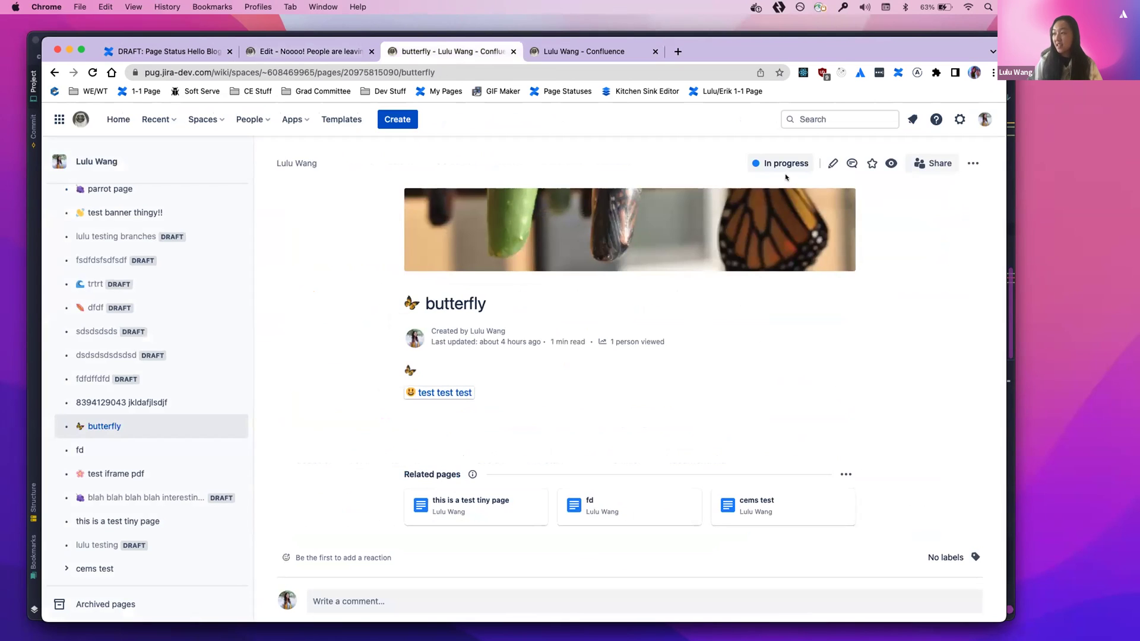
# View the butterfly page's history (v.3 Rough draft, v.4 In progress), then go to Content statuses settings
pyautogui.moveTo(781, 168)
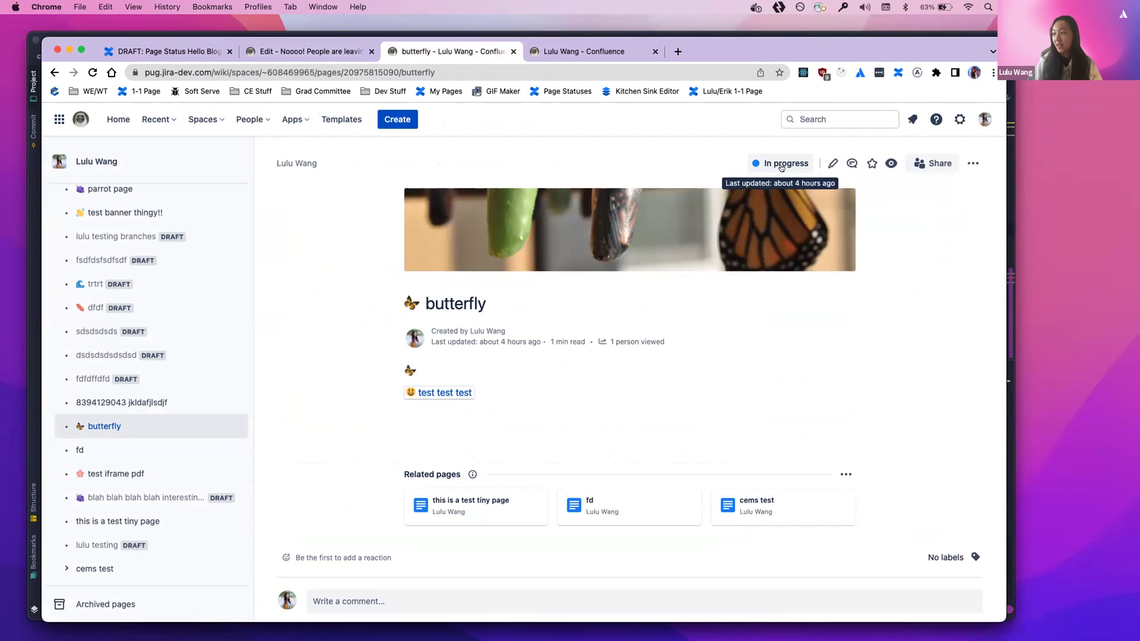
pyautogui.click(972, 164)
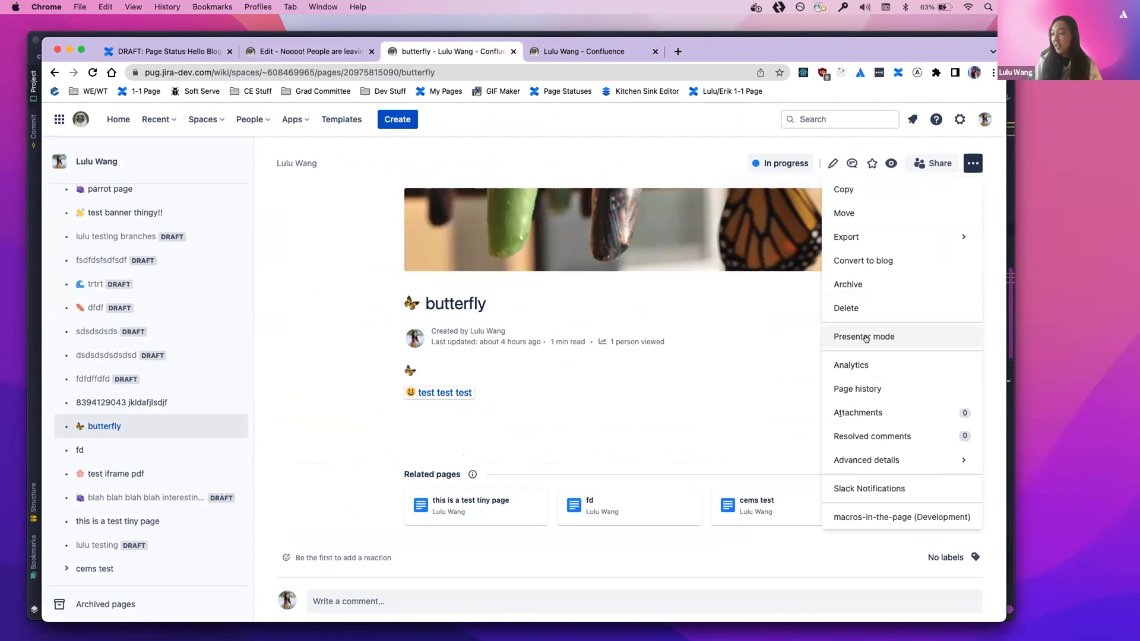
pyautogui.click(861, 389)
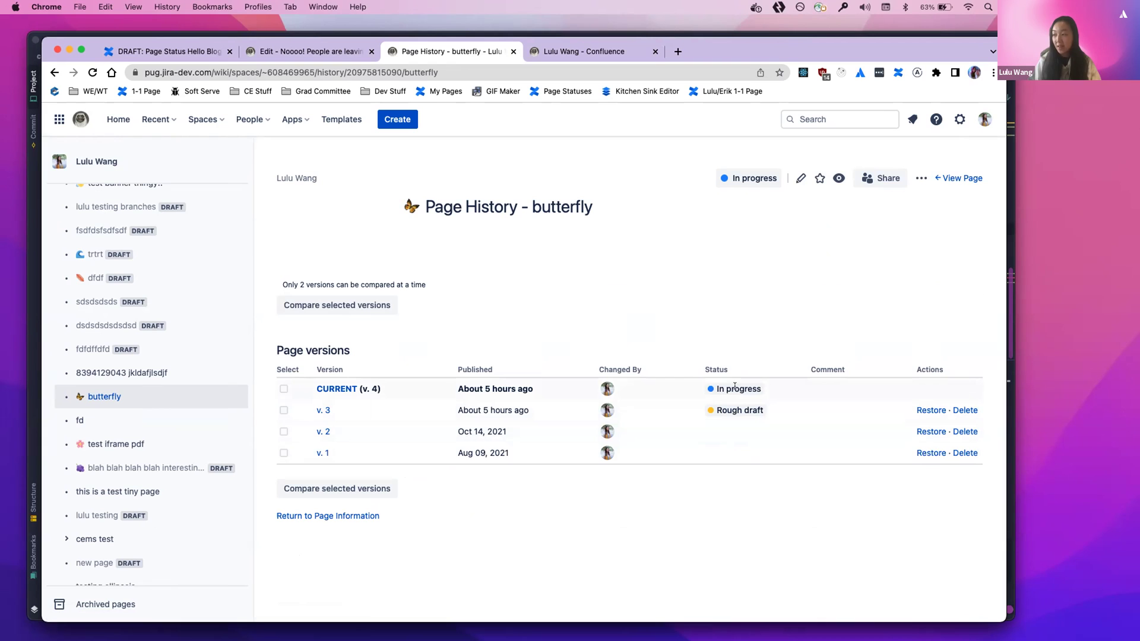
pyautogui.click(585, 52)
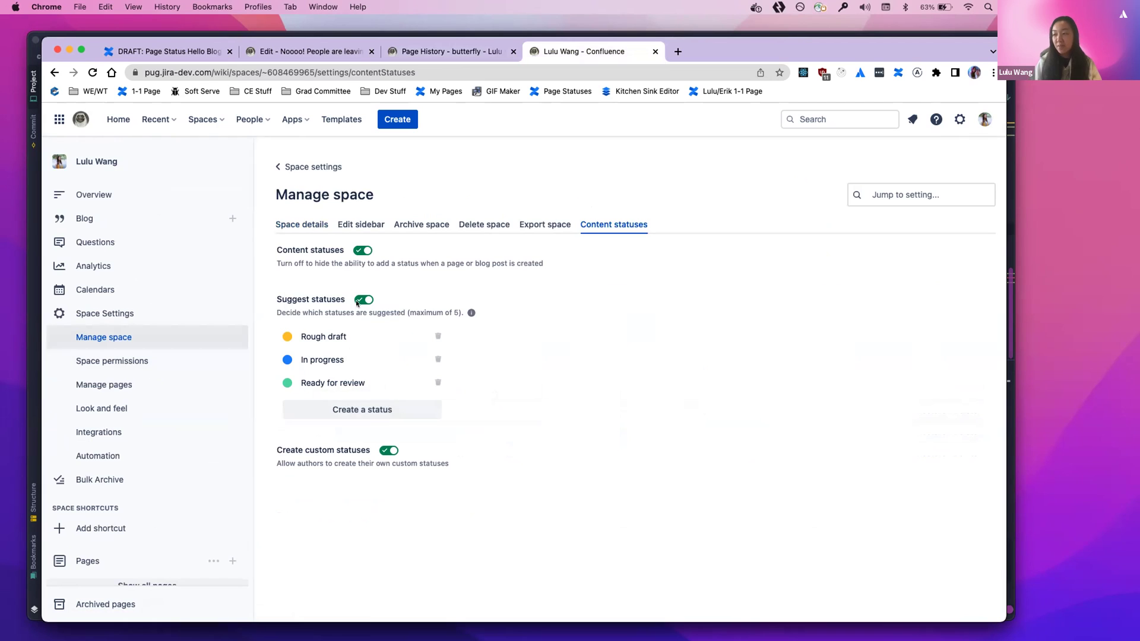
# Toggle content statuses off and on, and delete In progress without restoring defaults
pyautogui.click(363, 250)
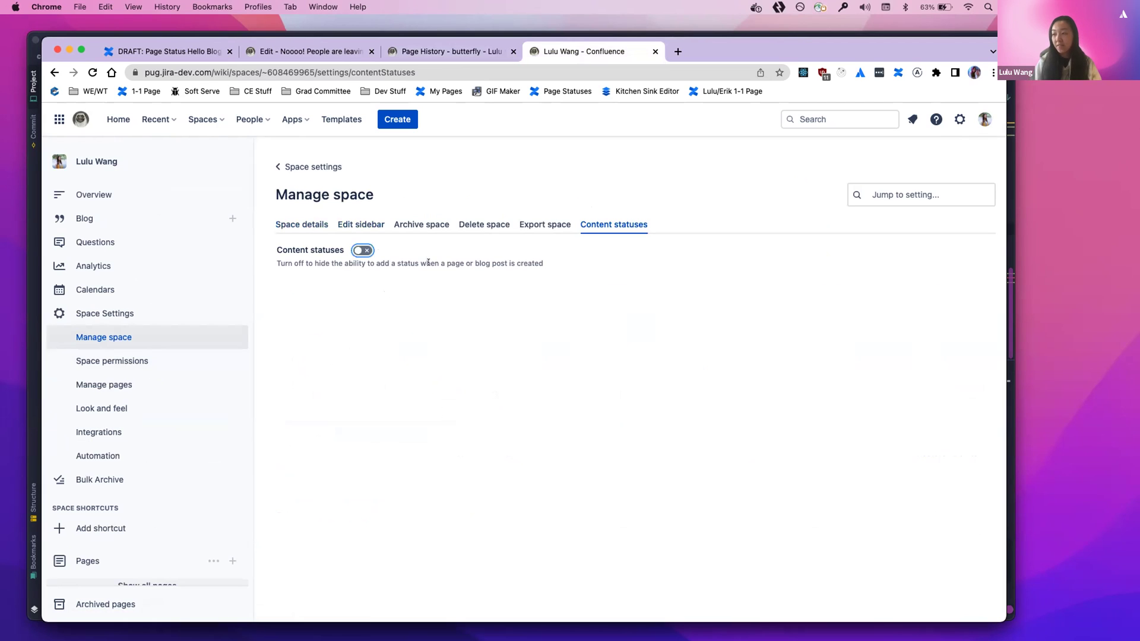
pyautogui.click(363, 250)
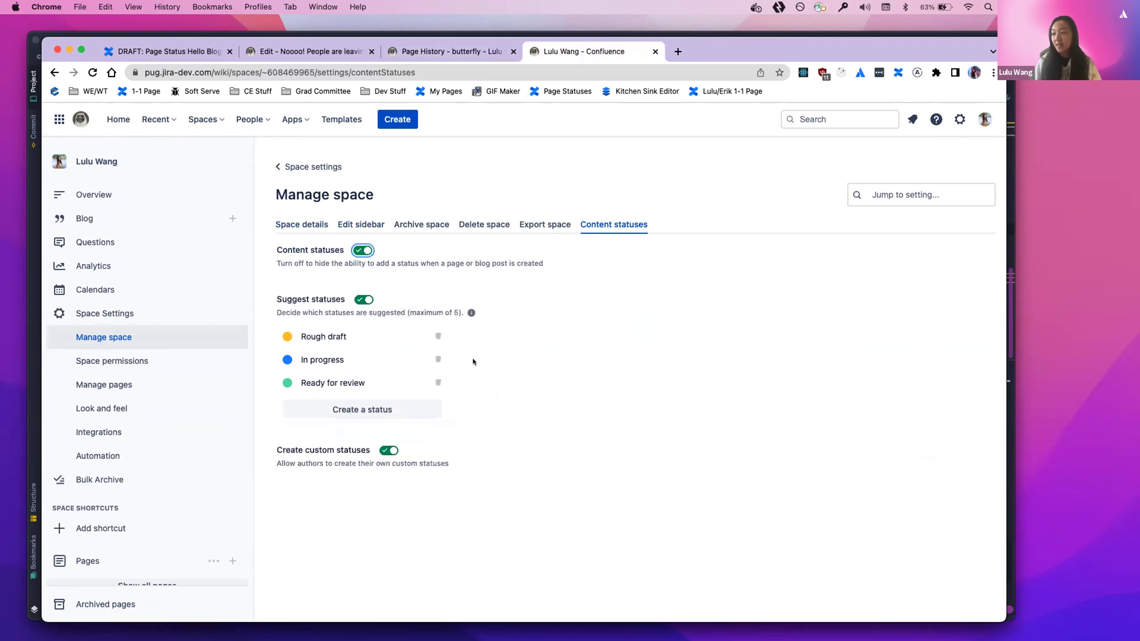
pyautogui.click(438, 359)
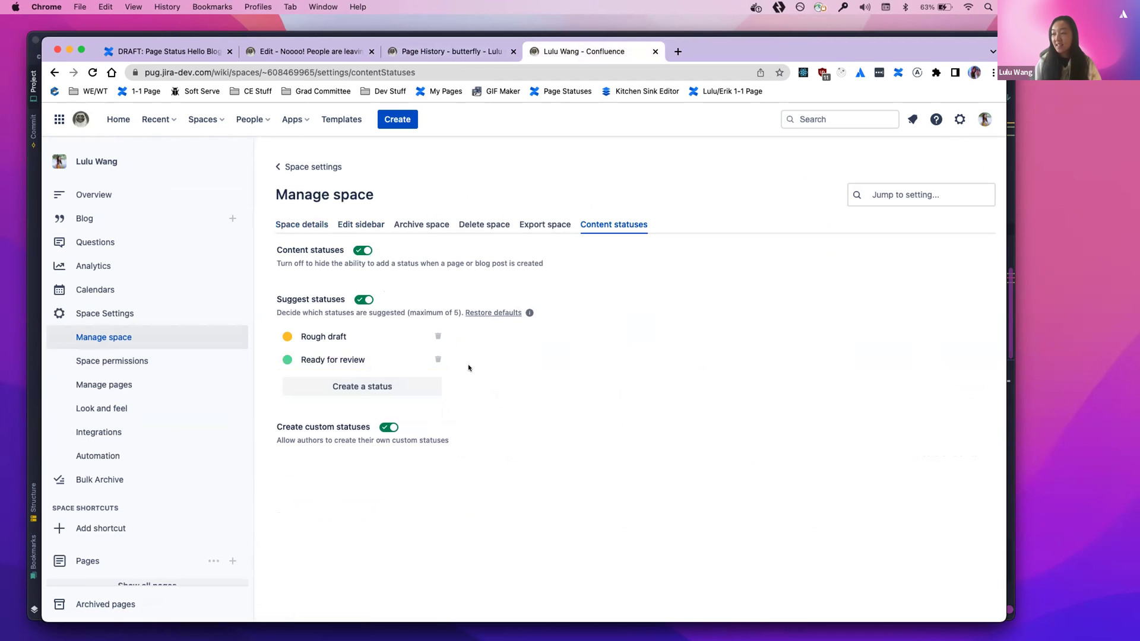
pyautogui.click(485, 315)
pyautogui.click(544, 273)
# Create and save a new suggested status named 'test :)'
pyautogui.click(380, 386)
pyautogui.write('test :)')
pyautogui.click(568, 377)
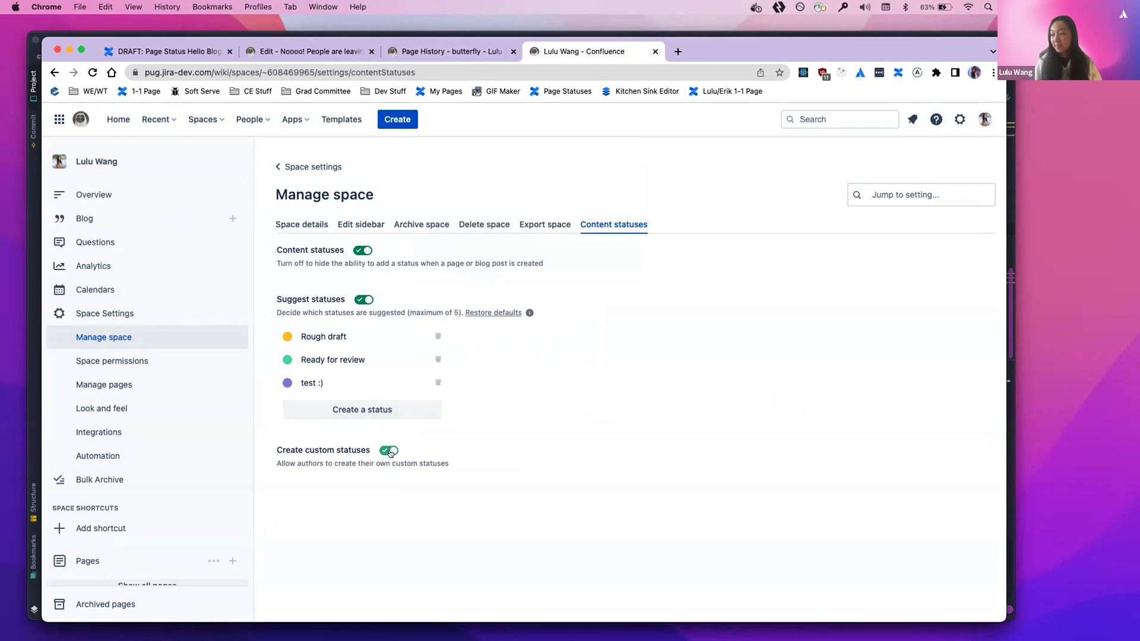